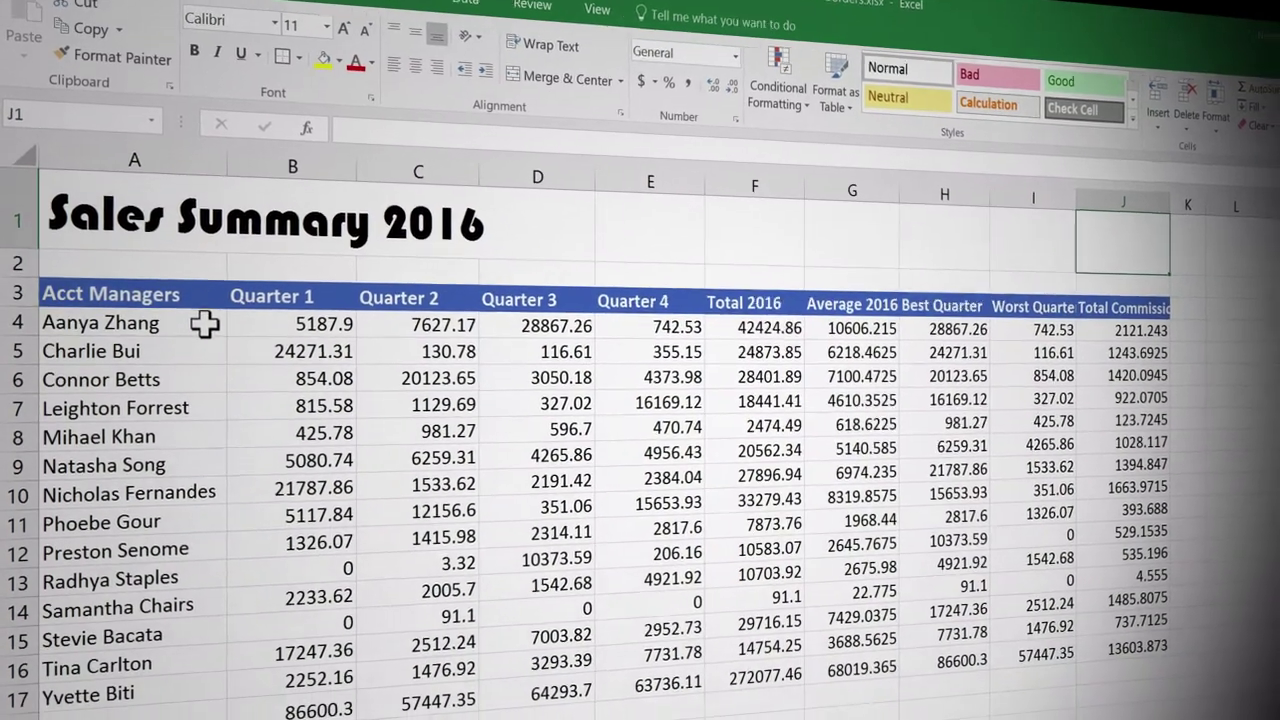
- Apply All Borders to the account manager data in A4:J17
click(228, 389)
drag(220, 292, 1094, 594)
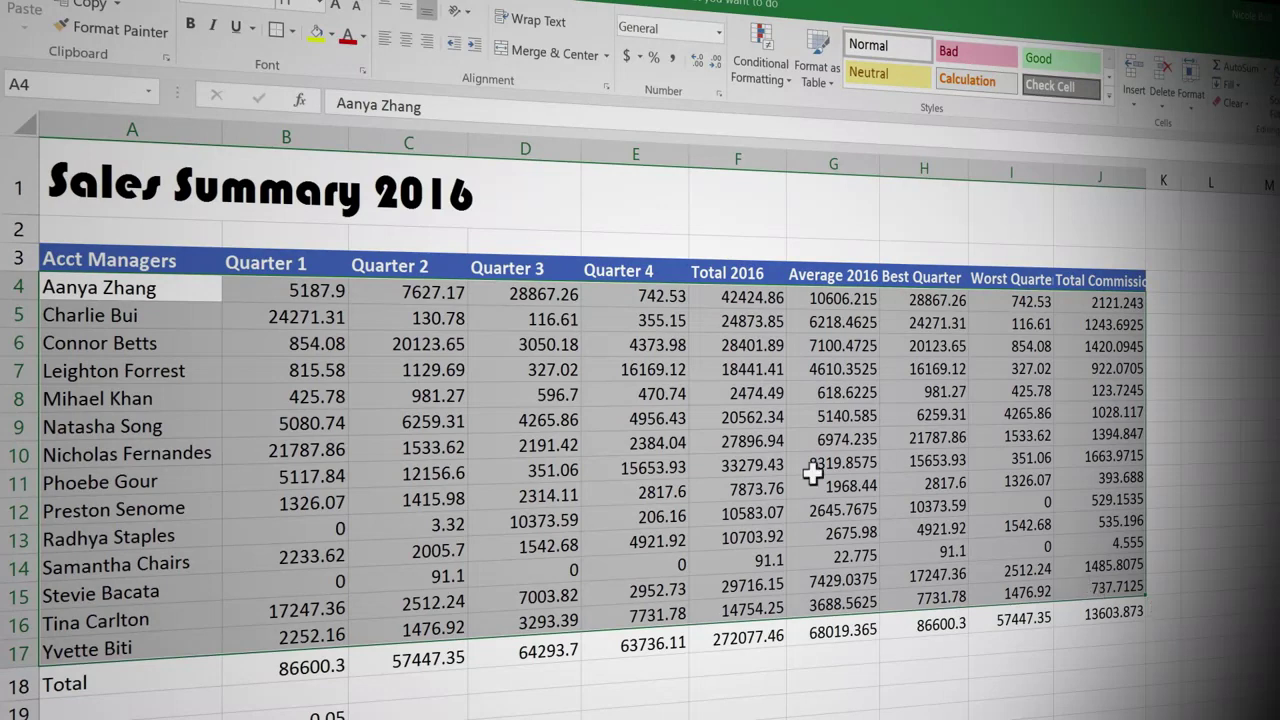
click(292, 31)
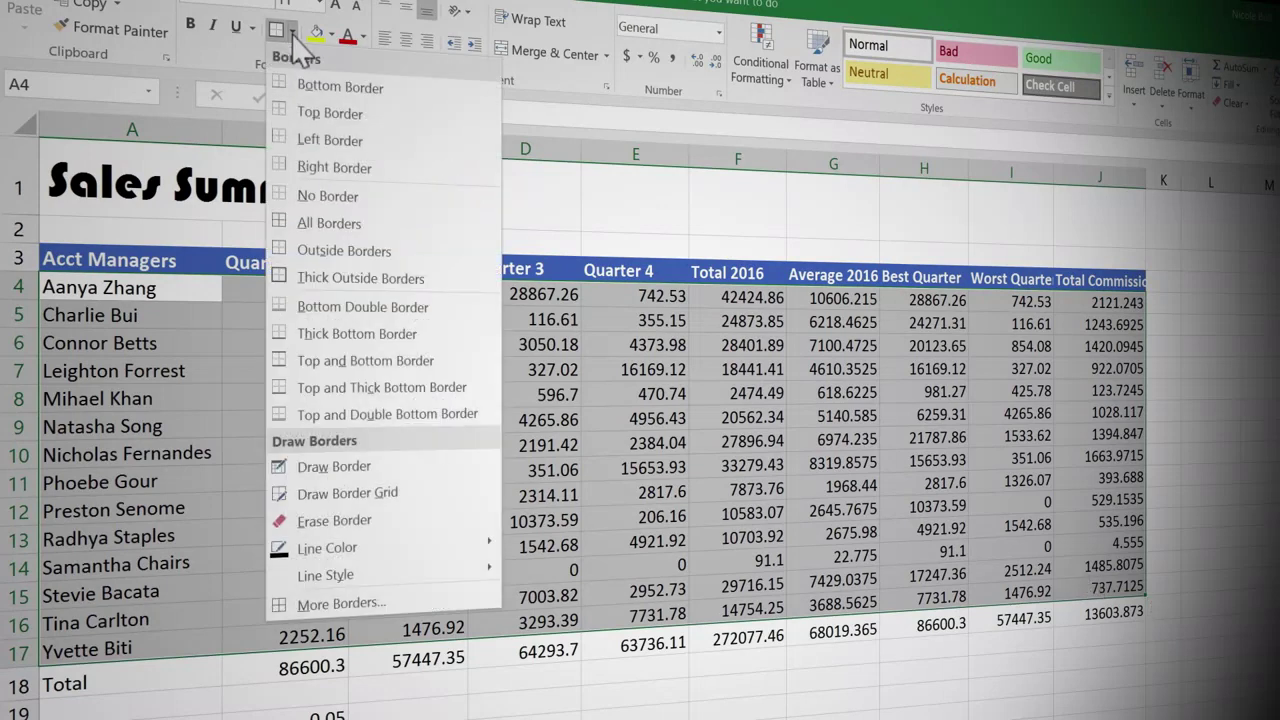
click(396, 224)
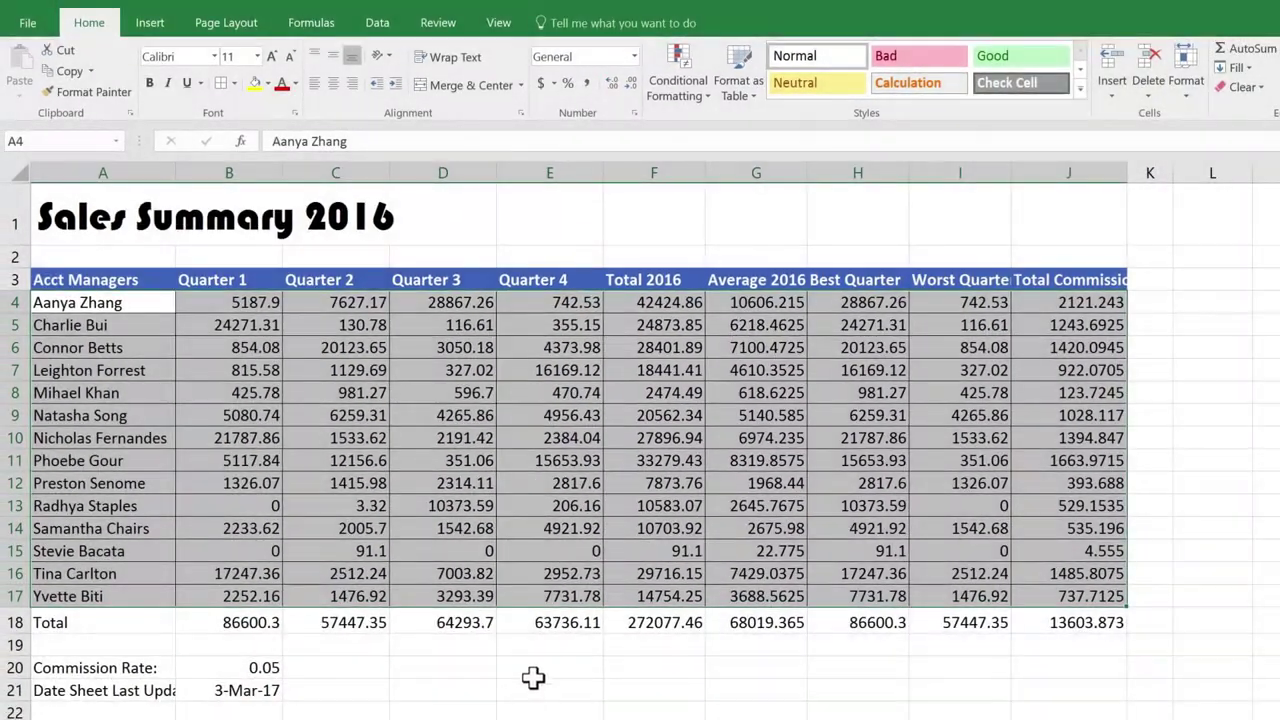
click(533, 667)
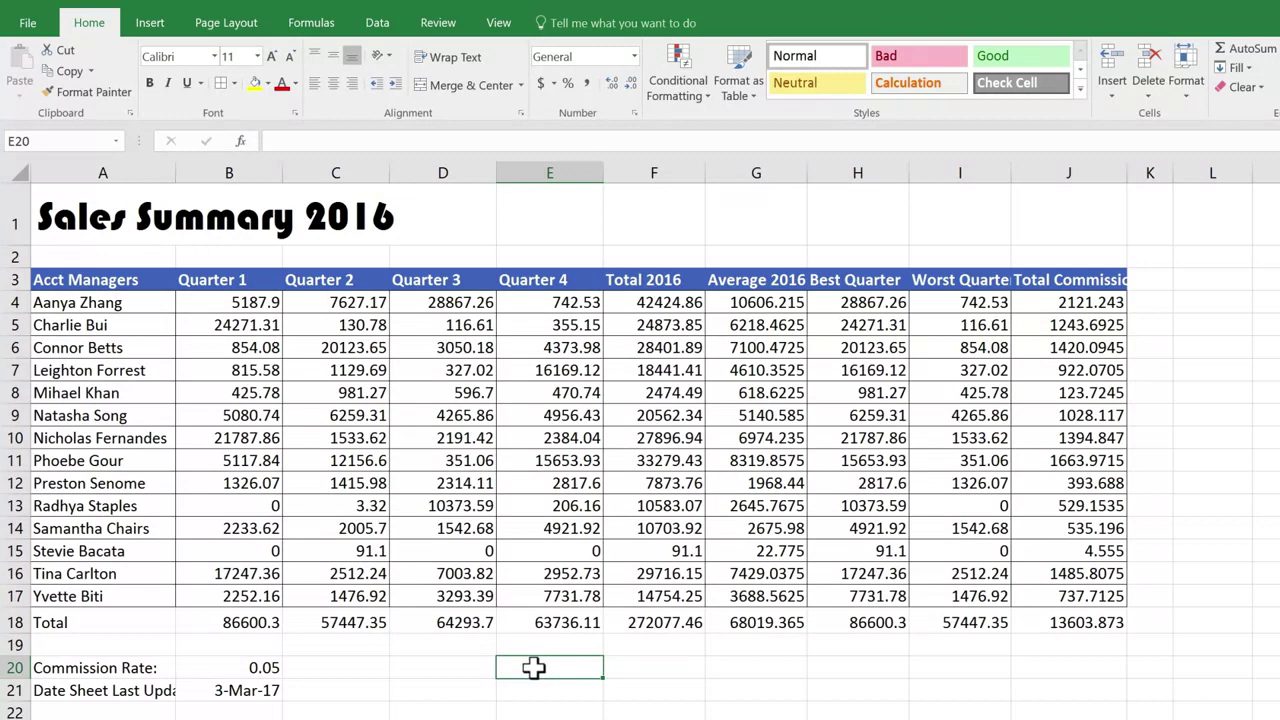
- Give the Total row, A18:J18, a Top and Double Bottom Border
drag(129, 622, 1040, 622)
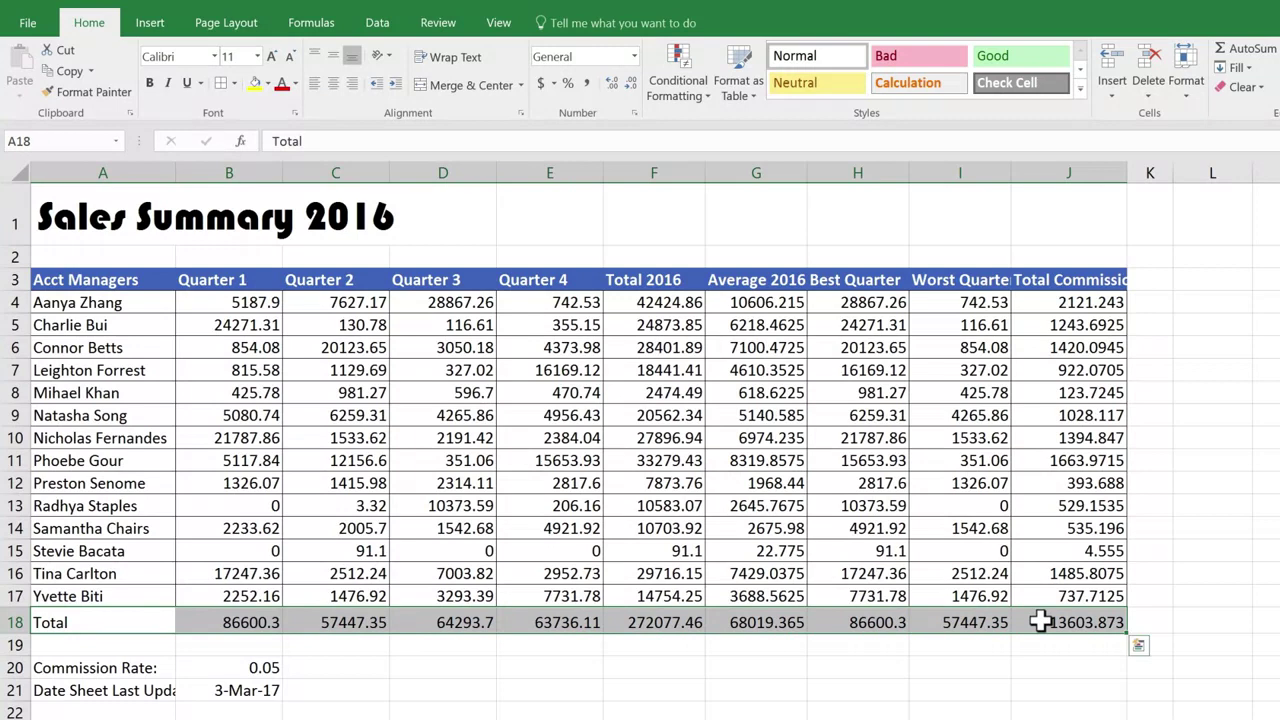
click(236, 84)
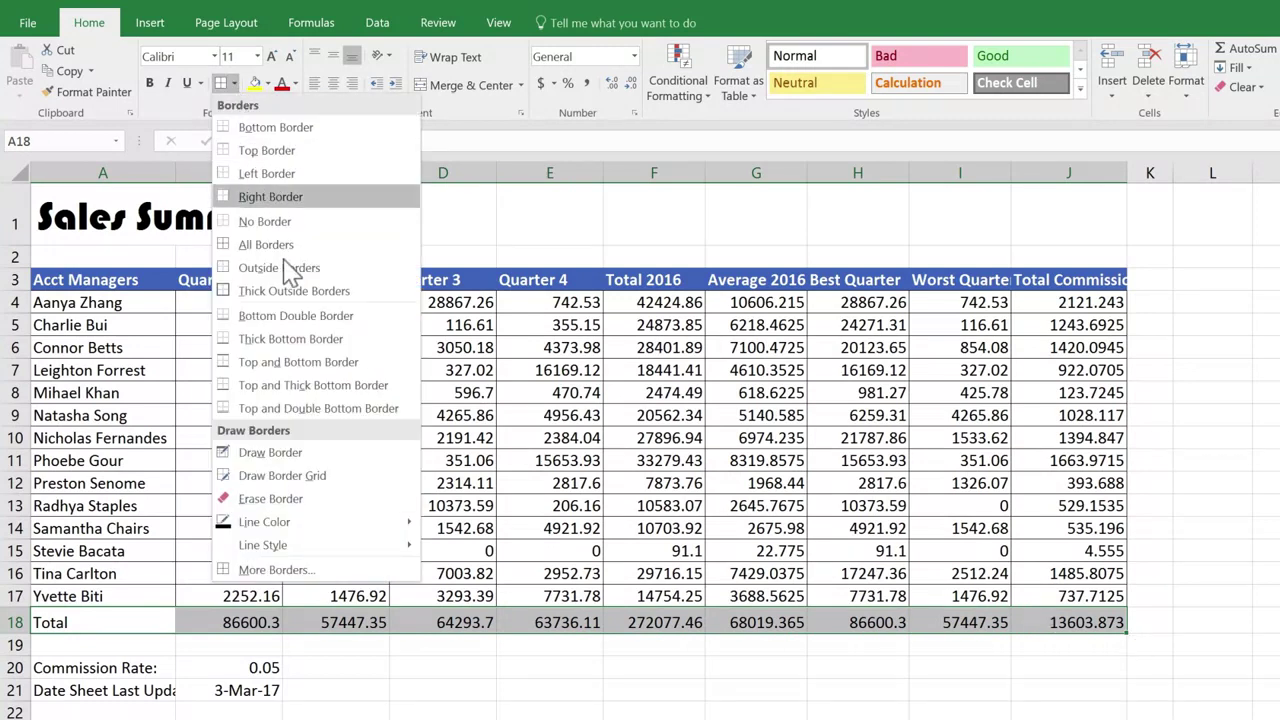
click(412, 414)
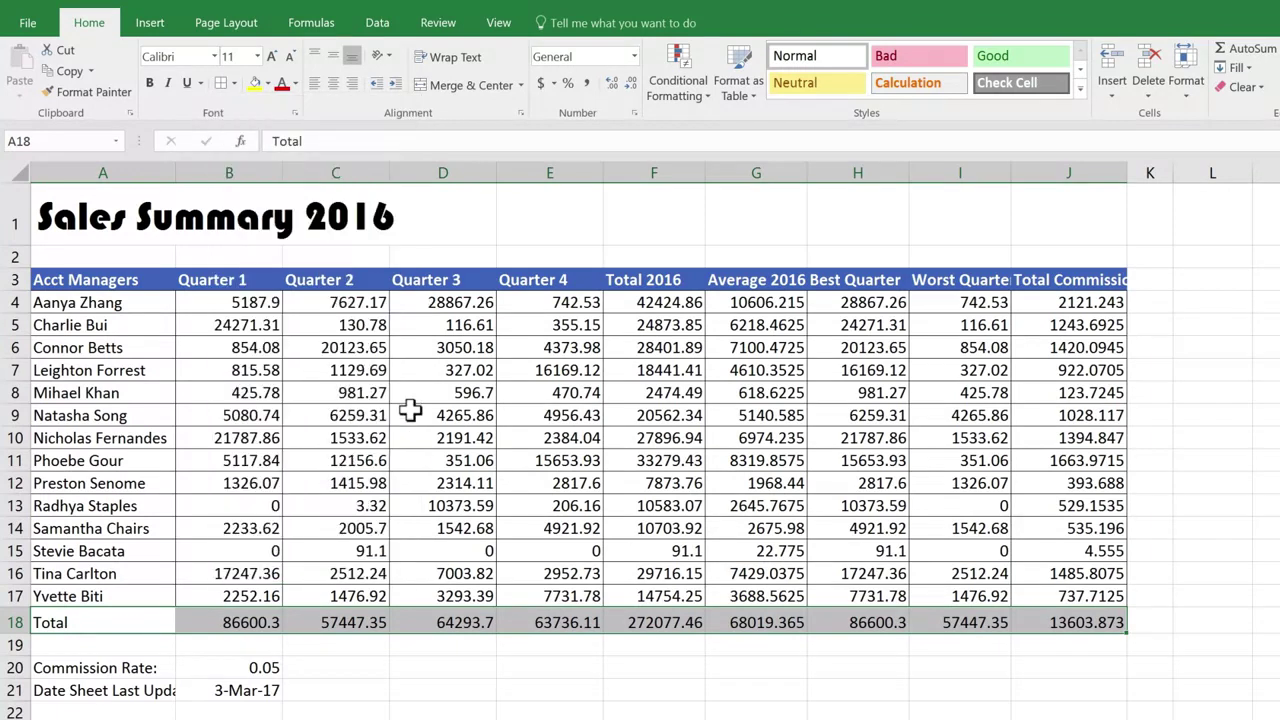
click(1170, 693)
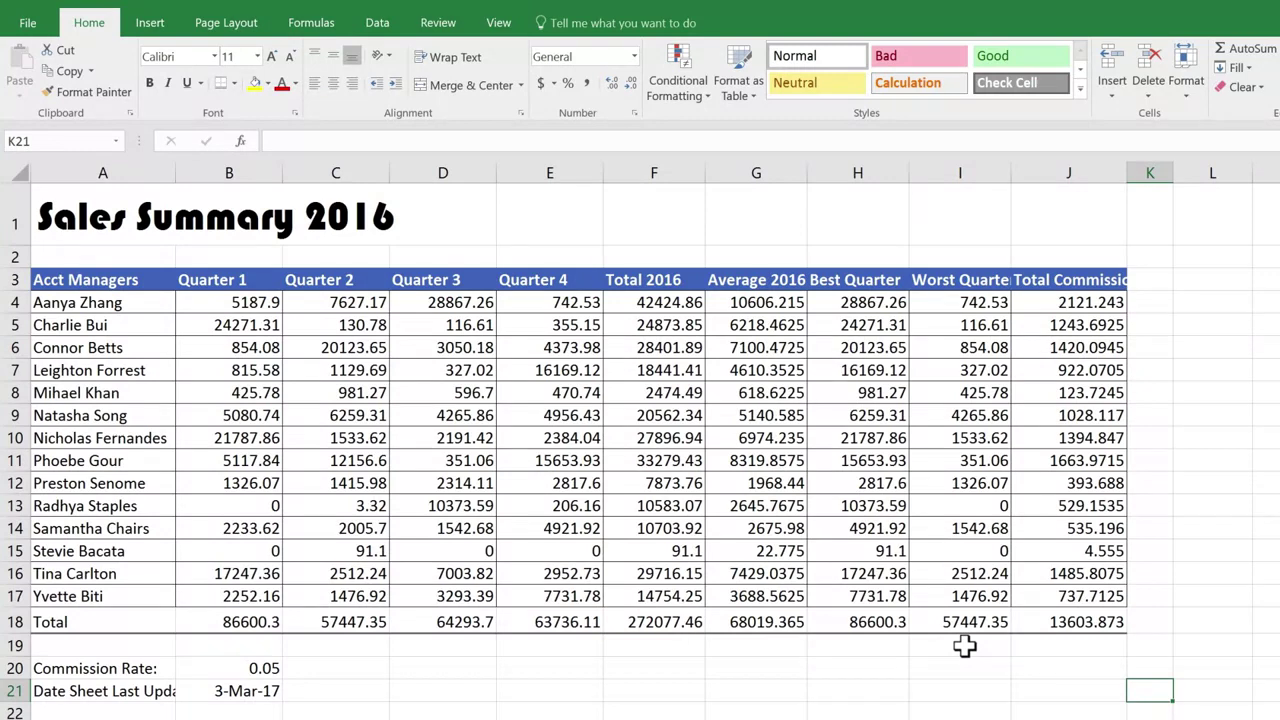
- Put Thick Outside Borders around the commission rate and sheet date block, A20:B21
click(148, 671)
drag(160, 688, 221, 699)
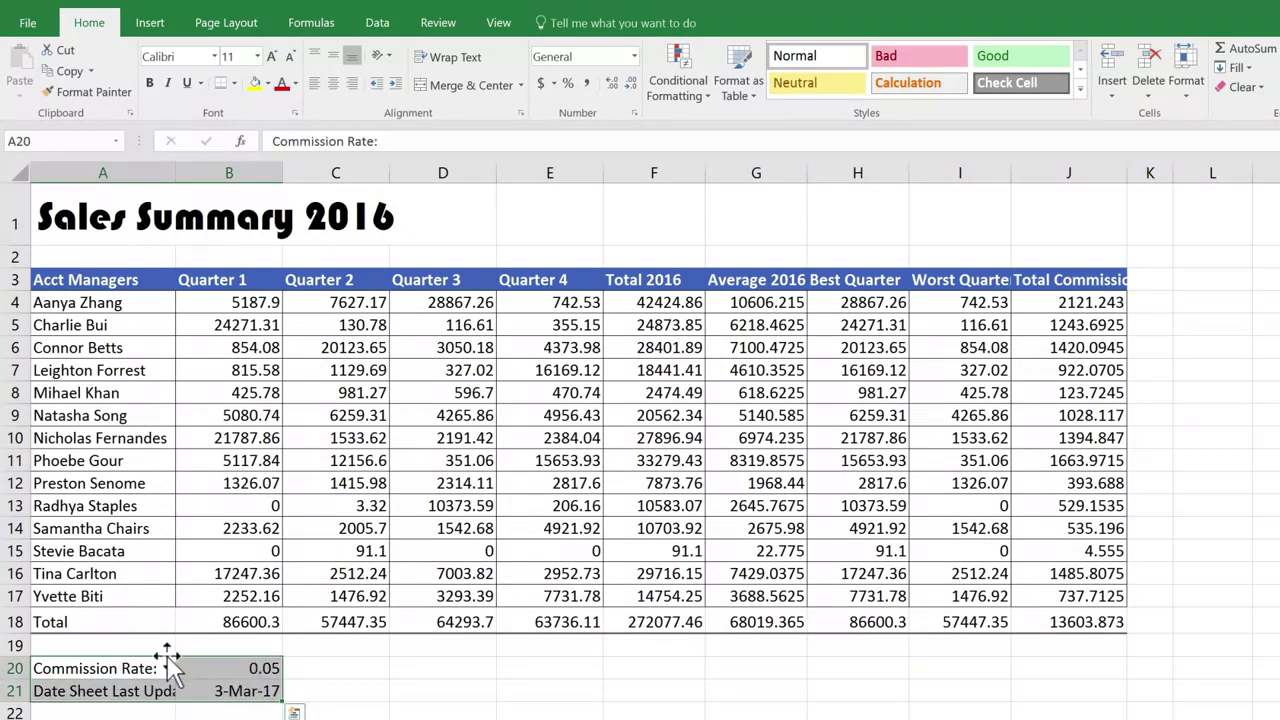
click(236, 85)
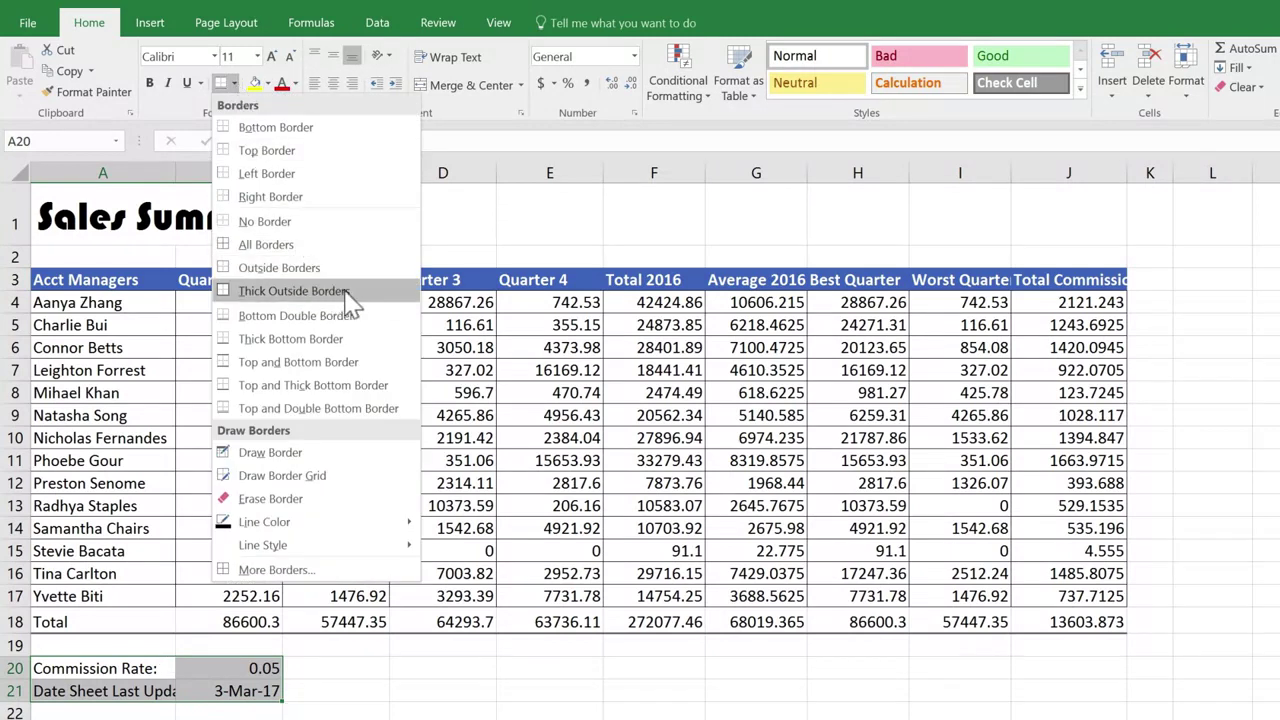
click(380, 300)
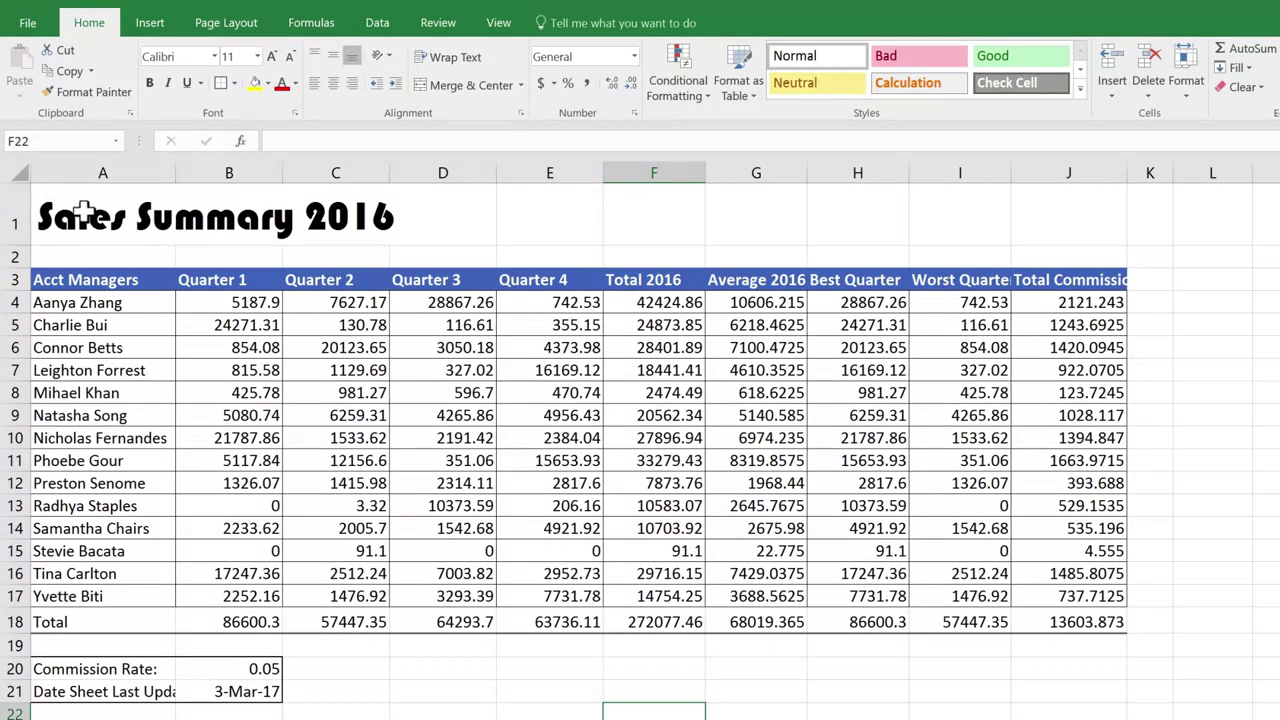
- Set up a custom border for the title row A1:J1 with a thick solid line style in the blue theme color
drag(85, 213, 1051, 220)
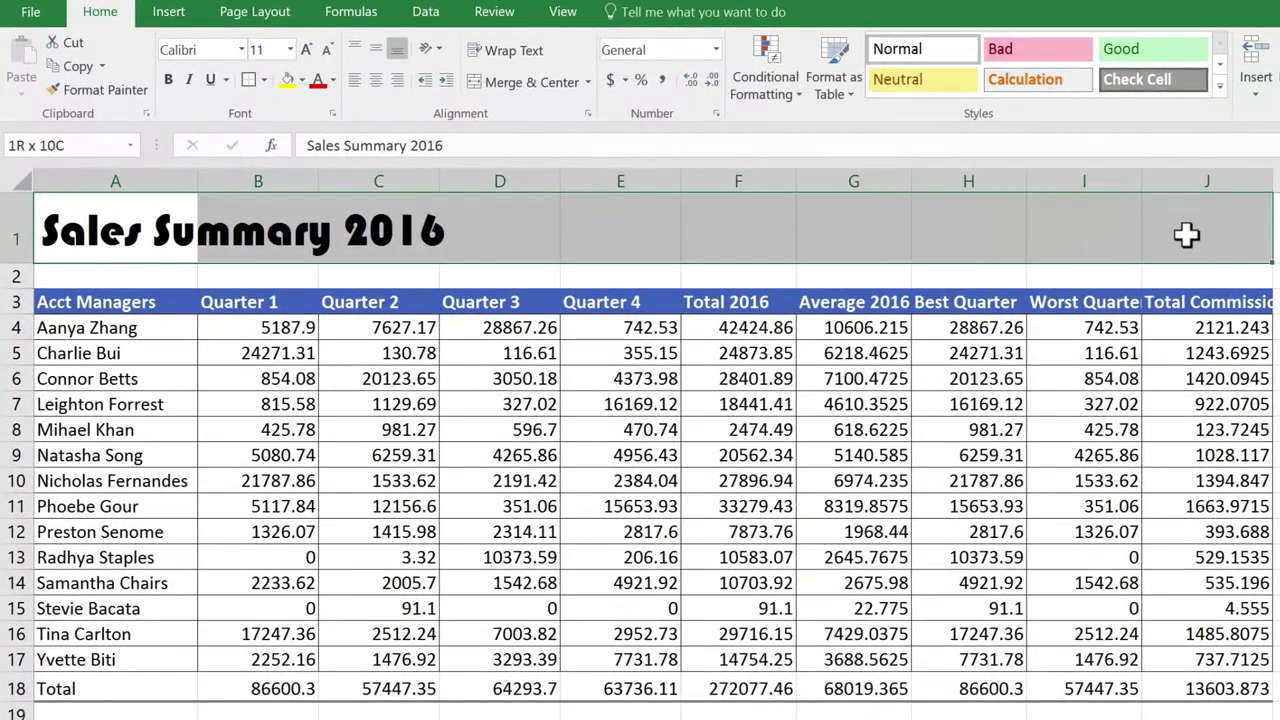
drag(1186, 234, 1186, 234)
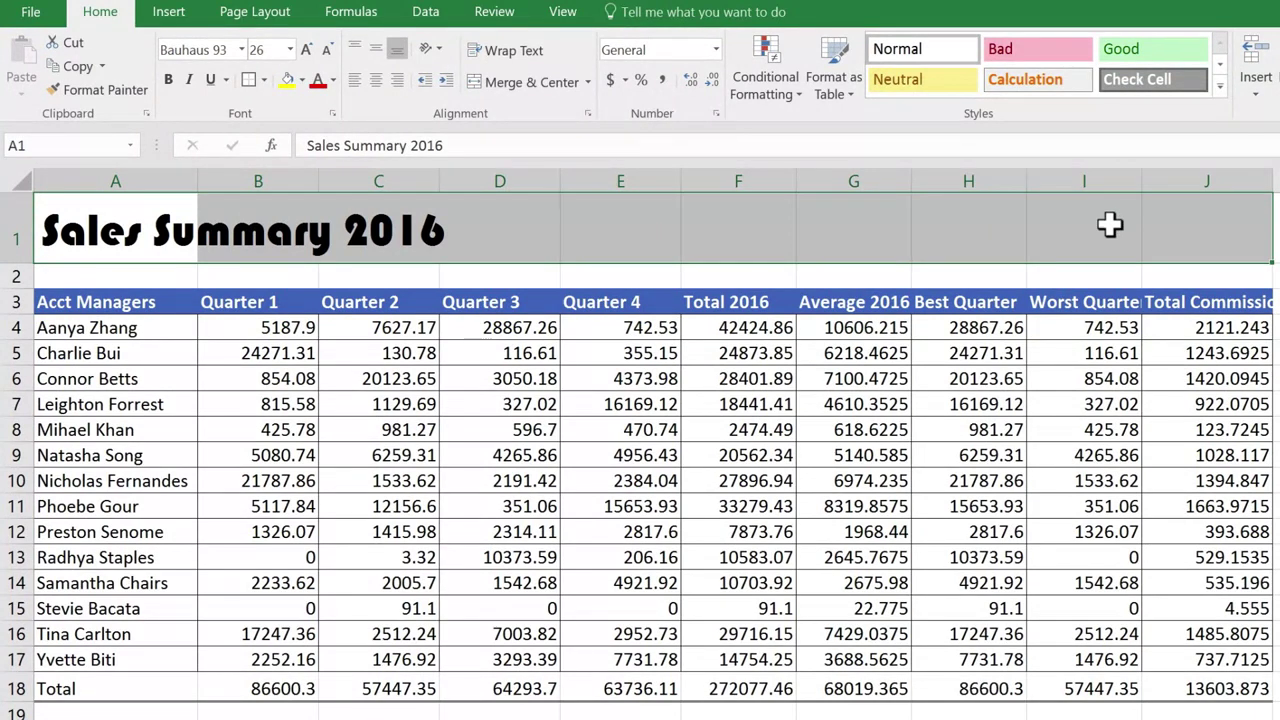
click(265, 80)
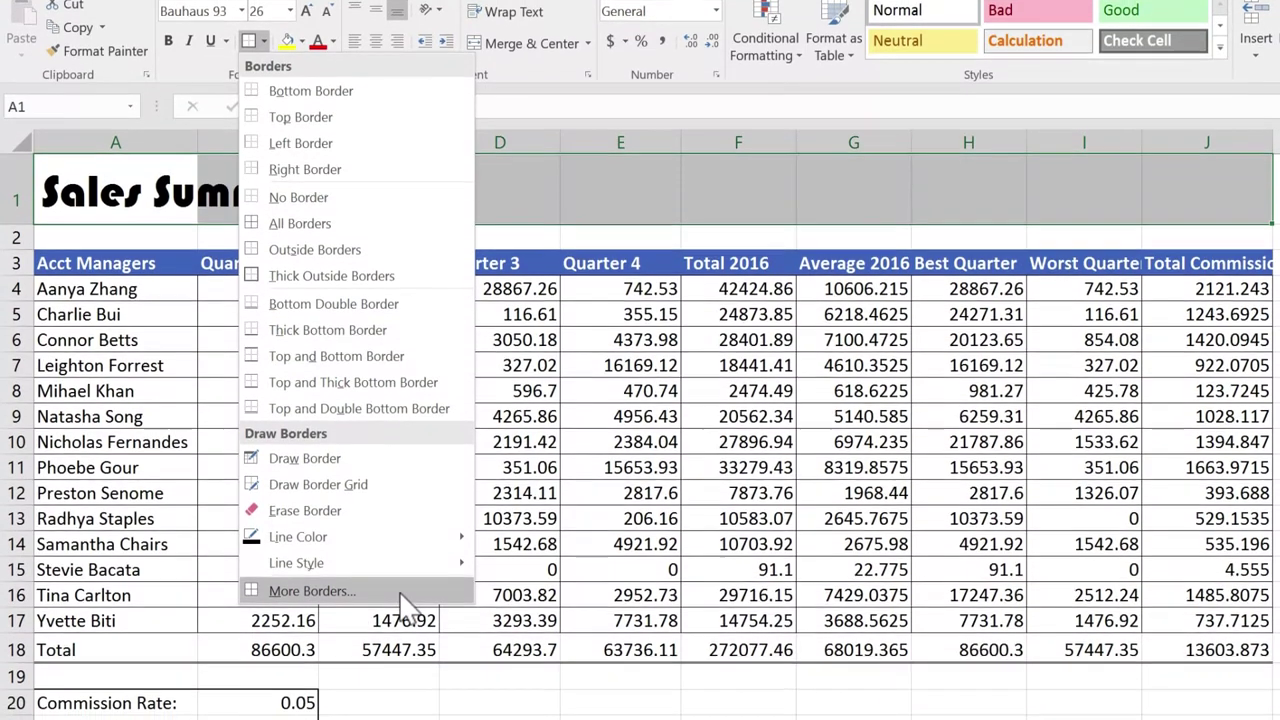
click(400, 630)
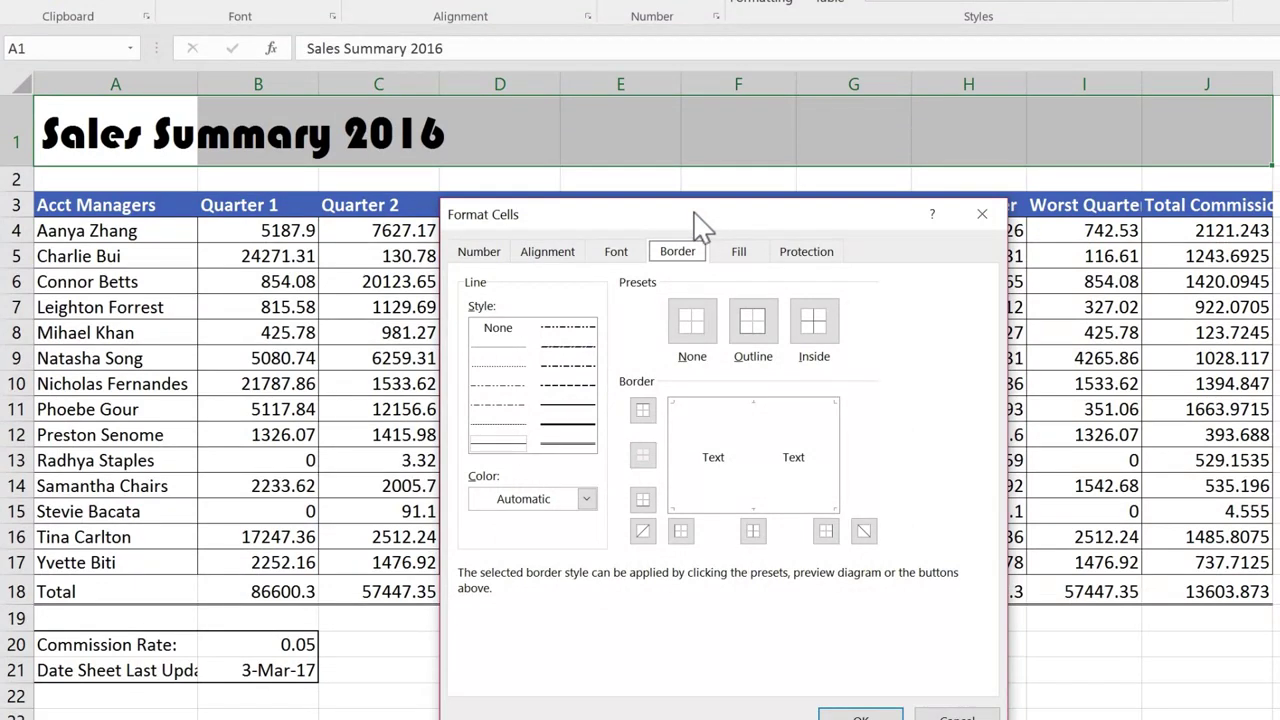
drag(694, 226, 741, 128)
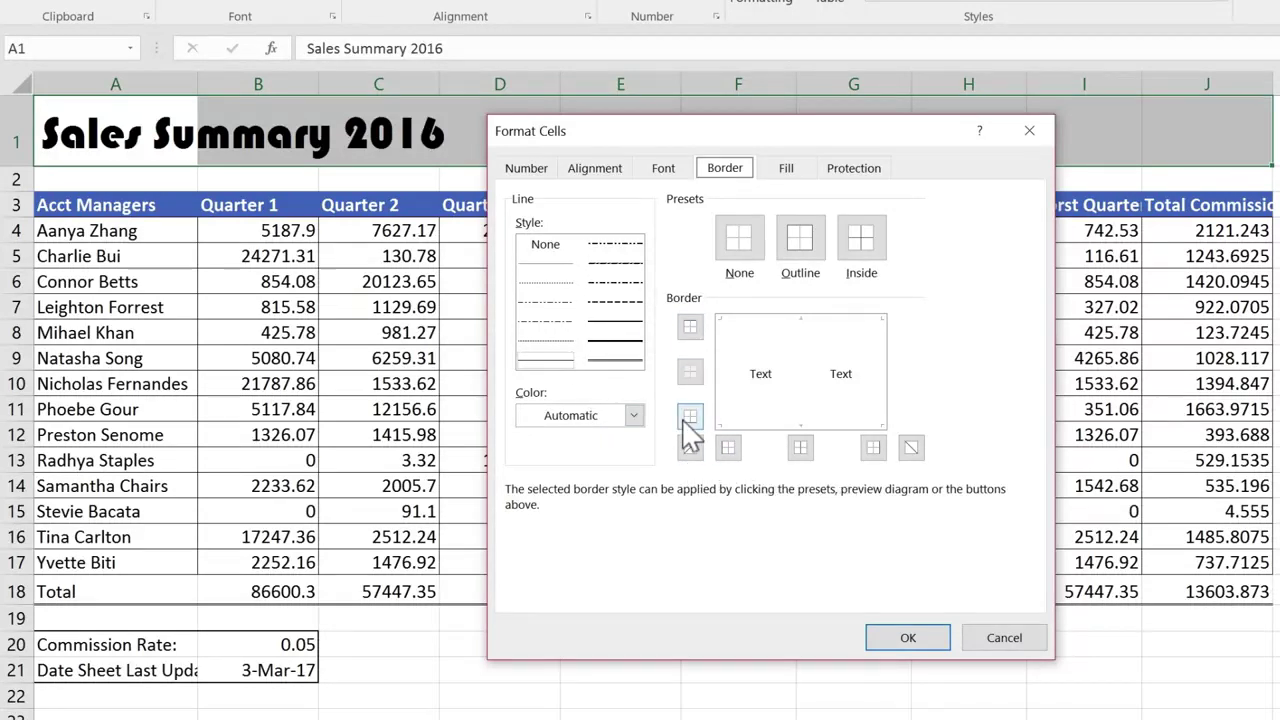
click(625, 343)
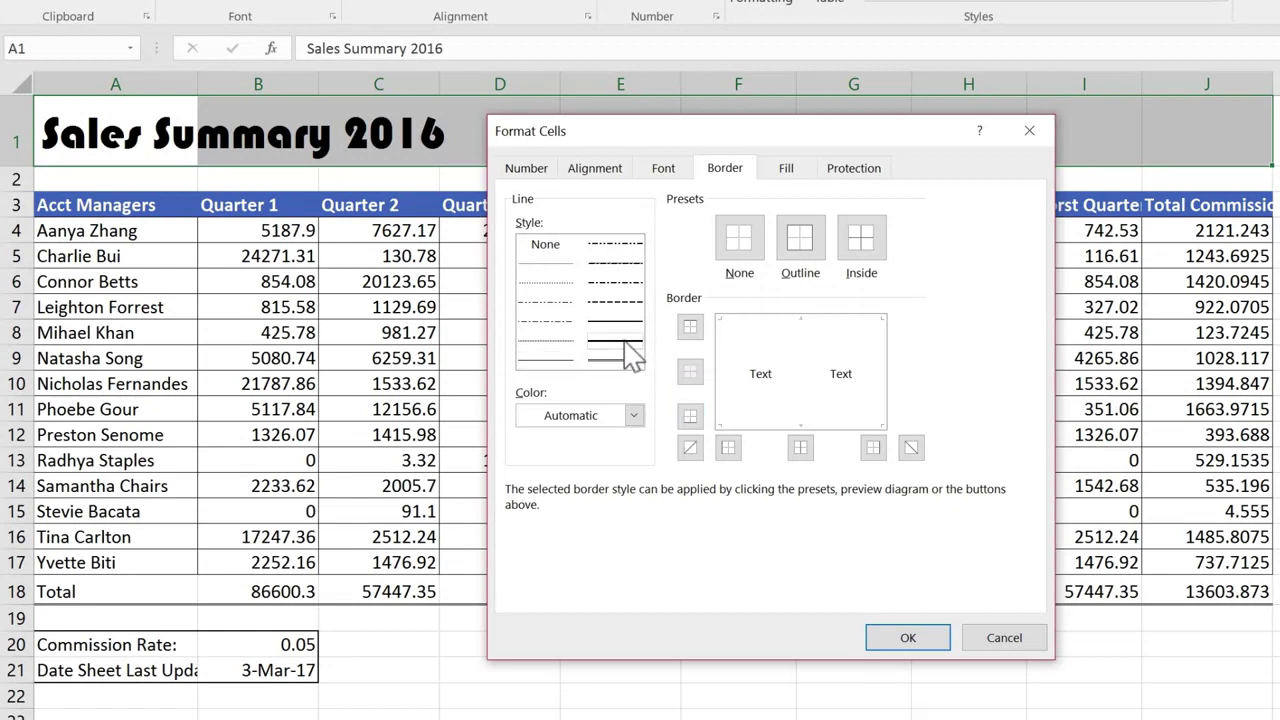
click(638, 417)
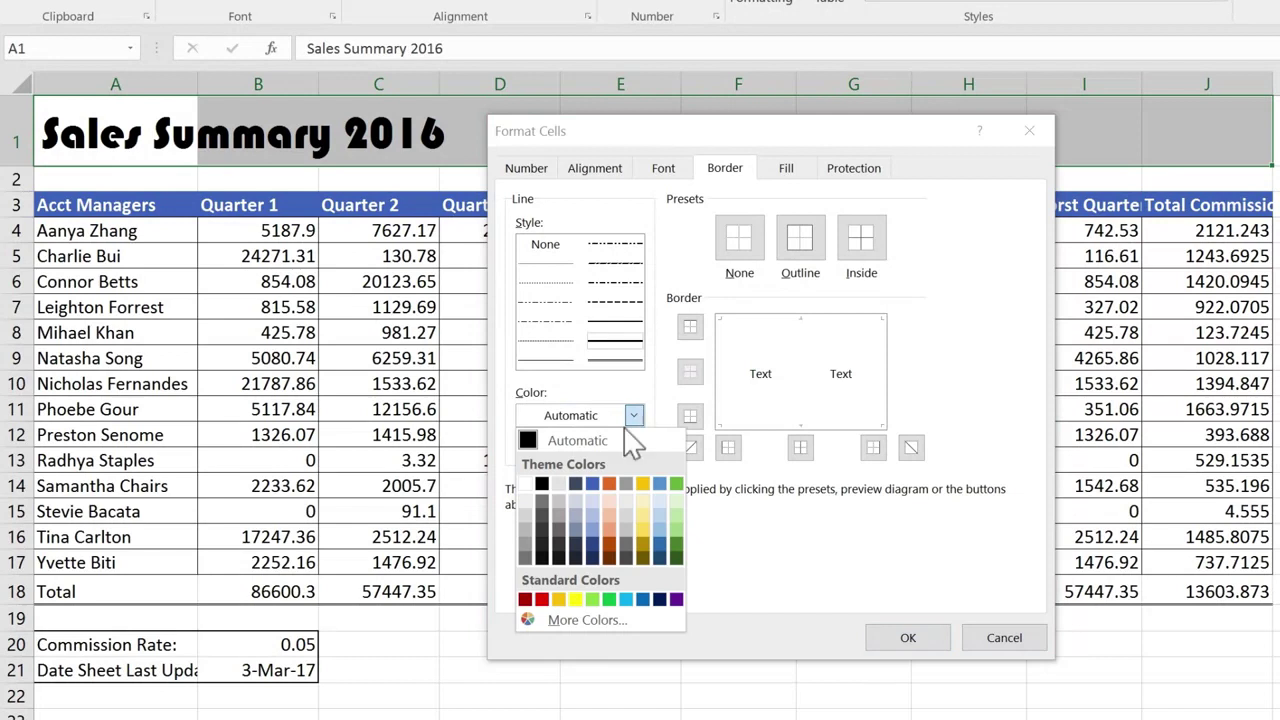
click(592, 483)
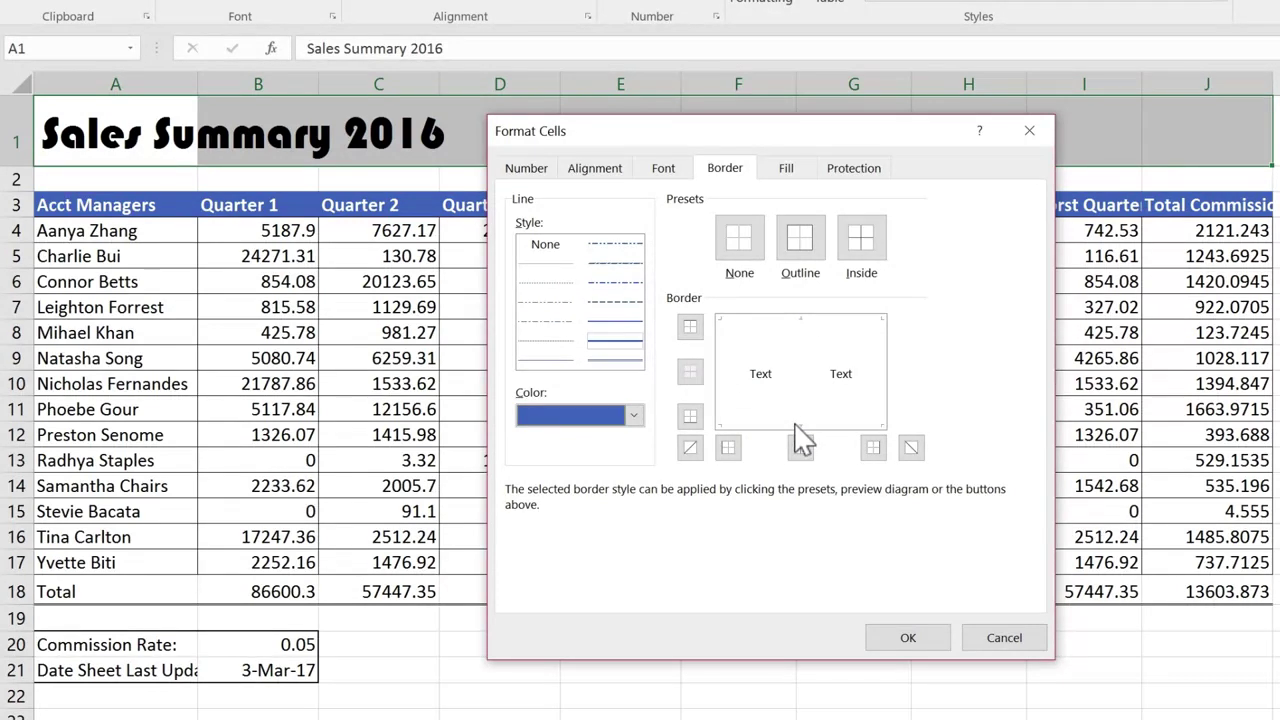
- Add the thick blue line to the bottom edge only of the title row and apply the border
click(697, 418)
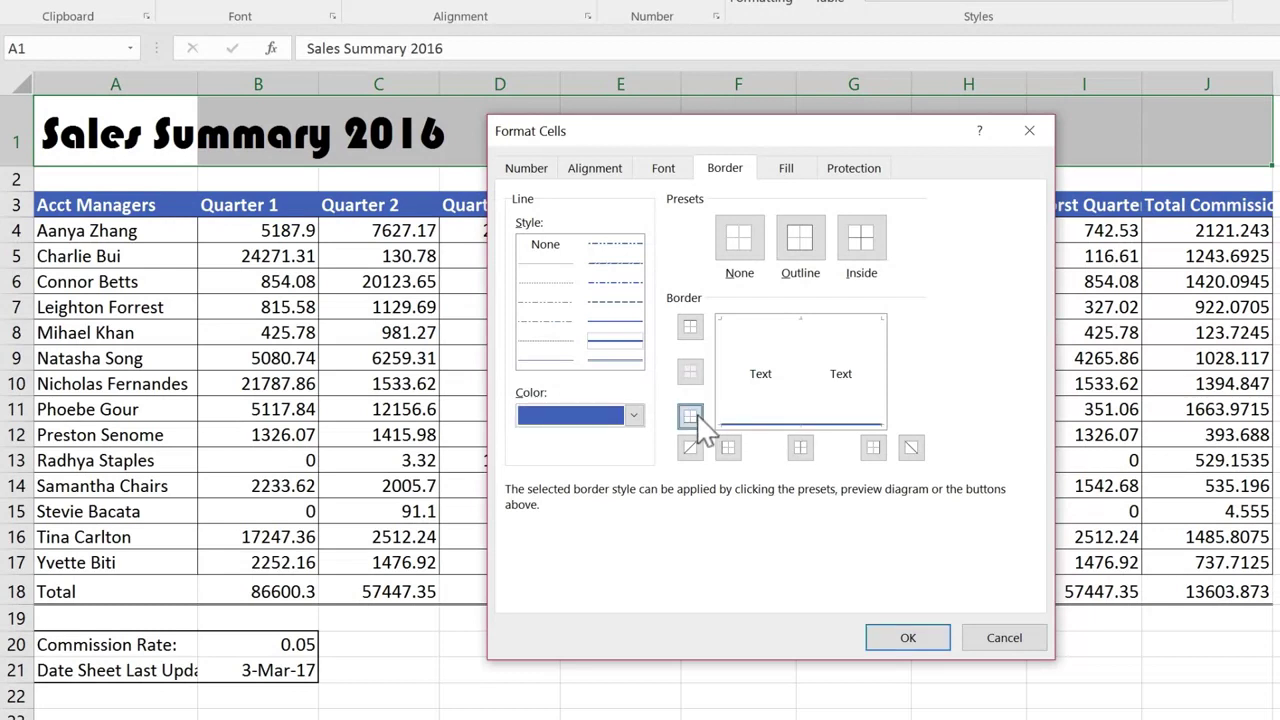
click(692, 328)
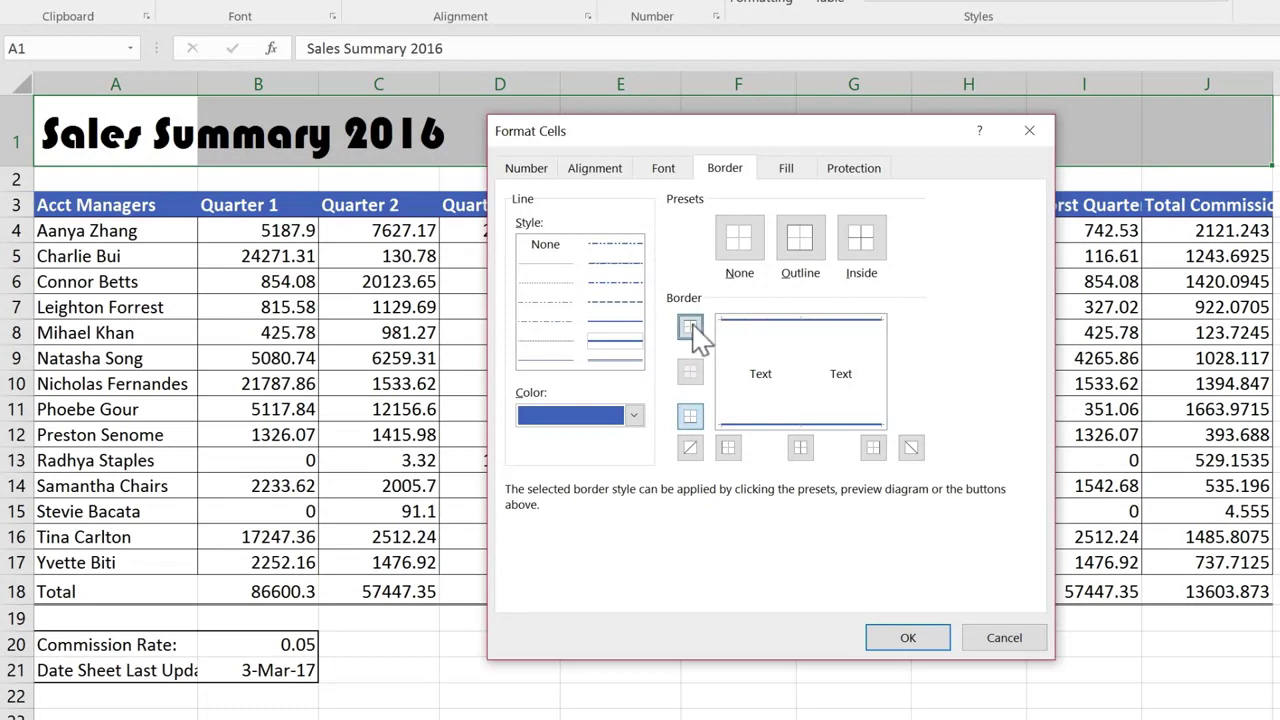
click(692, 328)
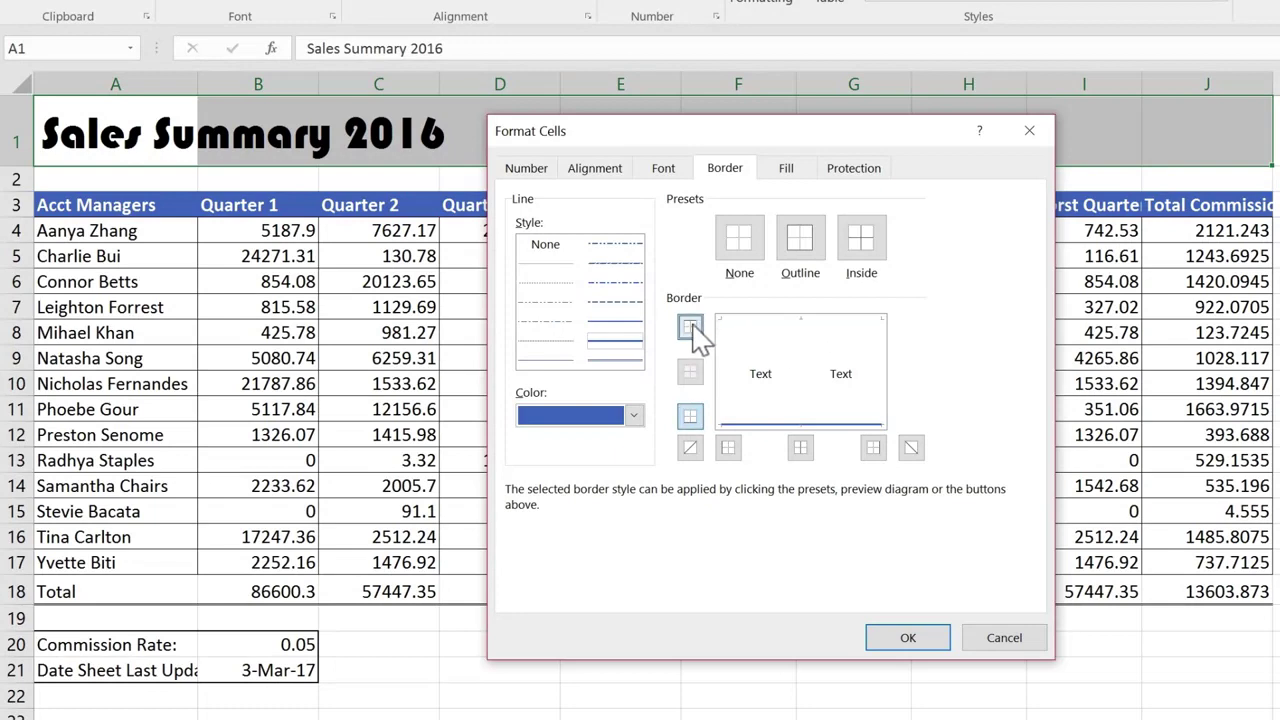
click(922, 638)
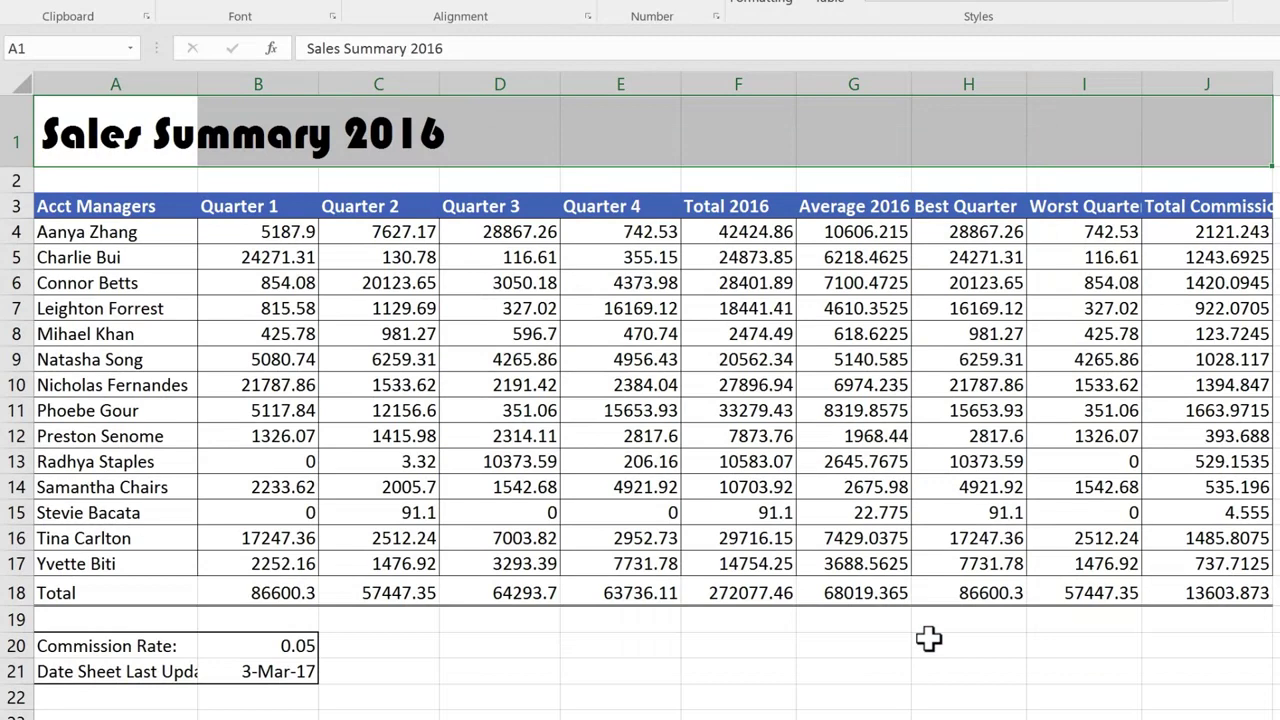
click(1188, 663)
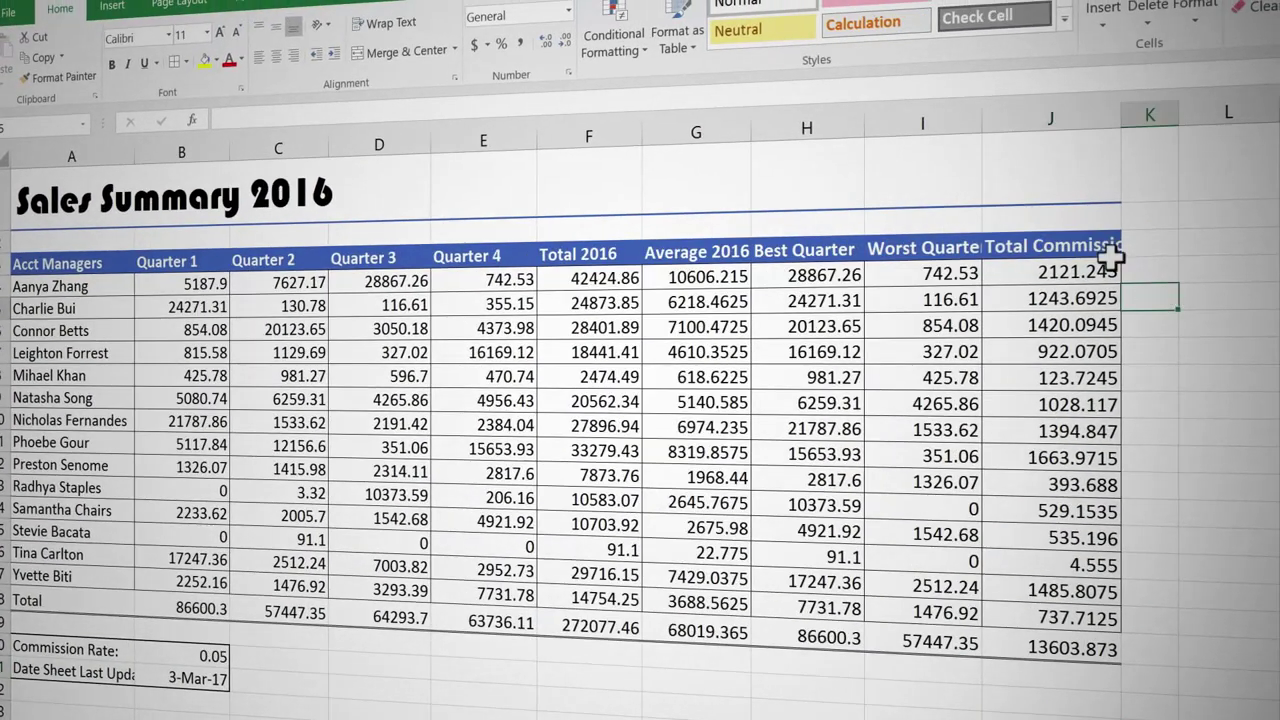
- Apply an outside border to the empty cell K5 beside the table
click(185, 63)
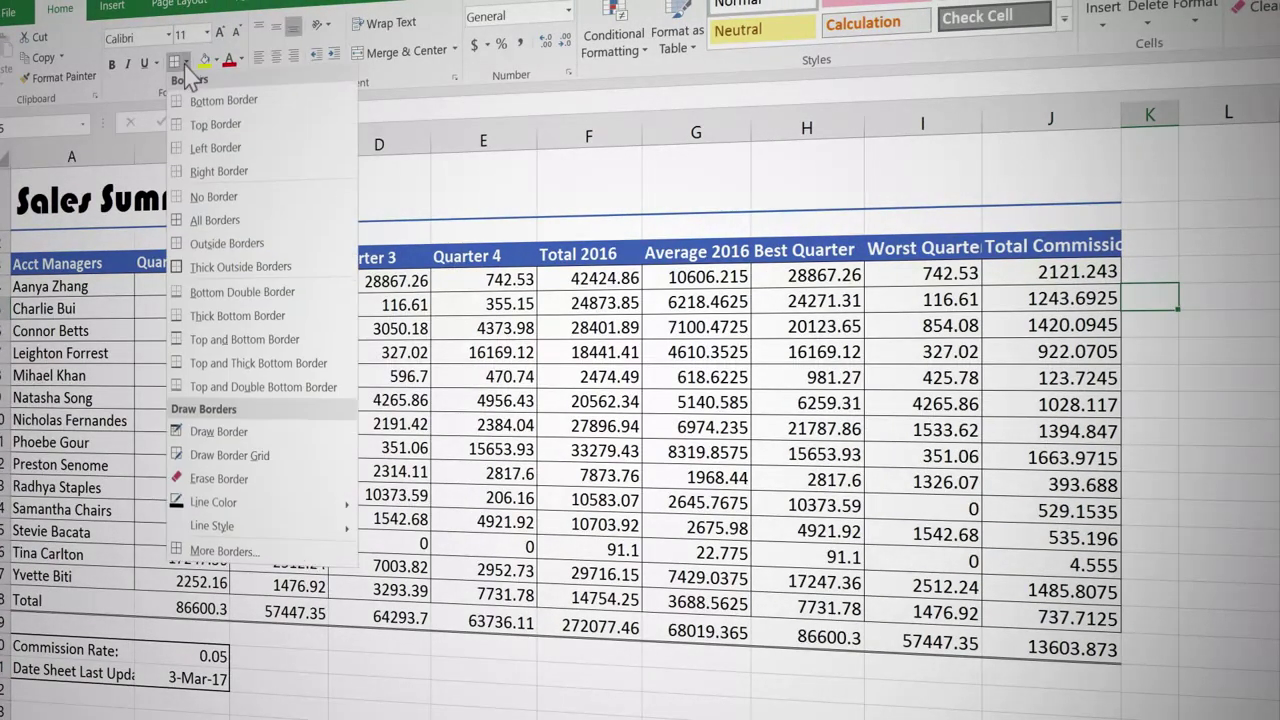
click(240, 270)
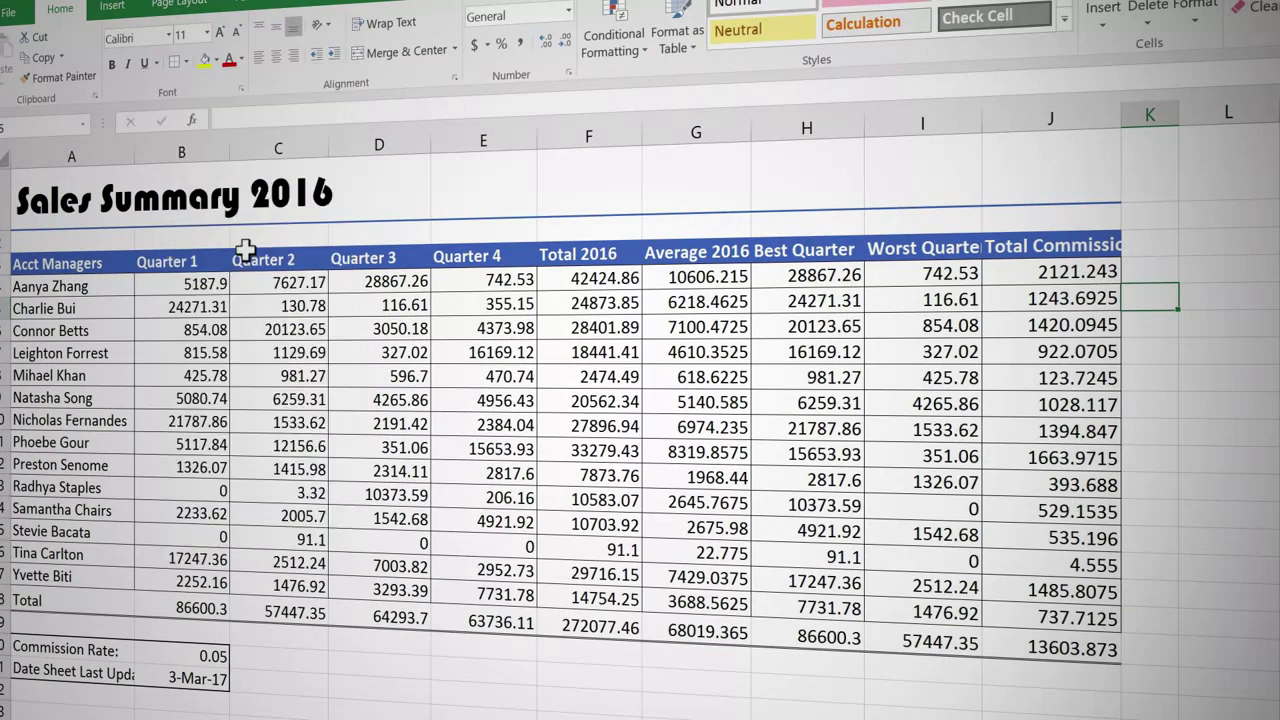
click(1276, 318)
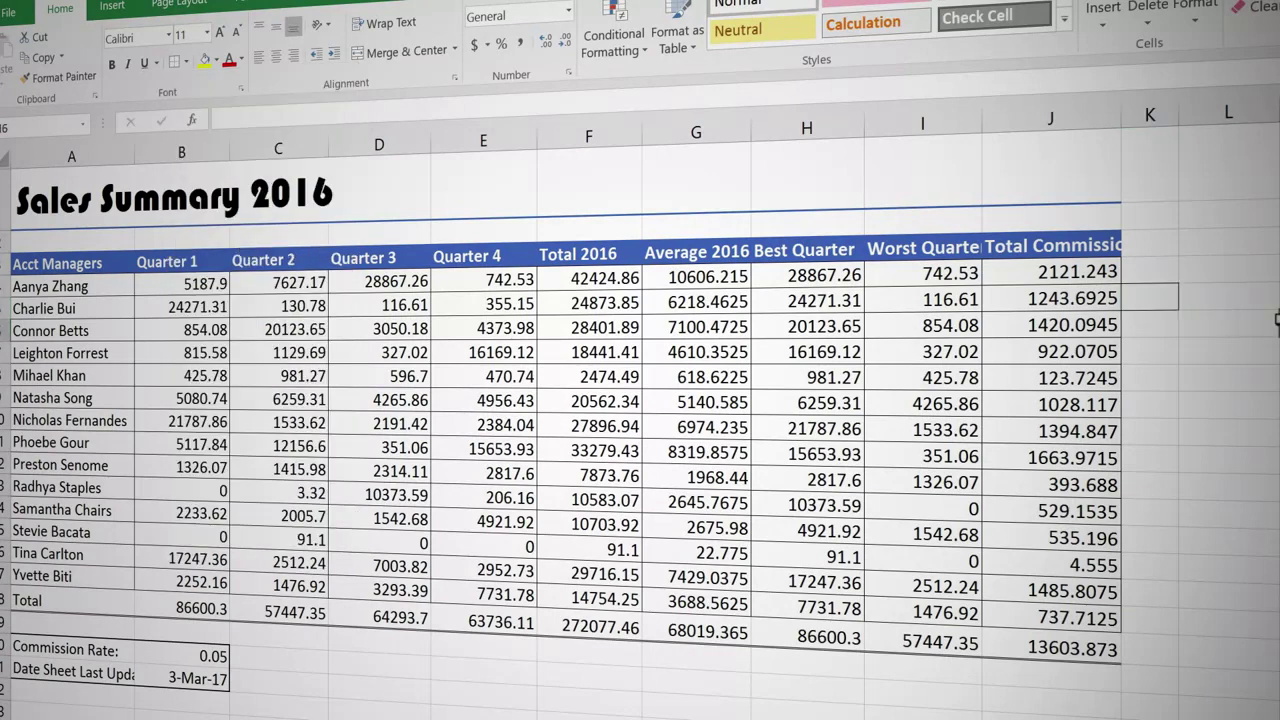
- Remove the borders from cell K5 with No Border
click(1157, 308)
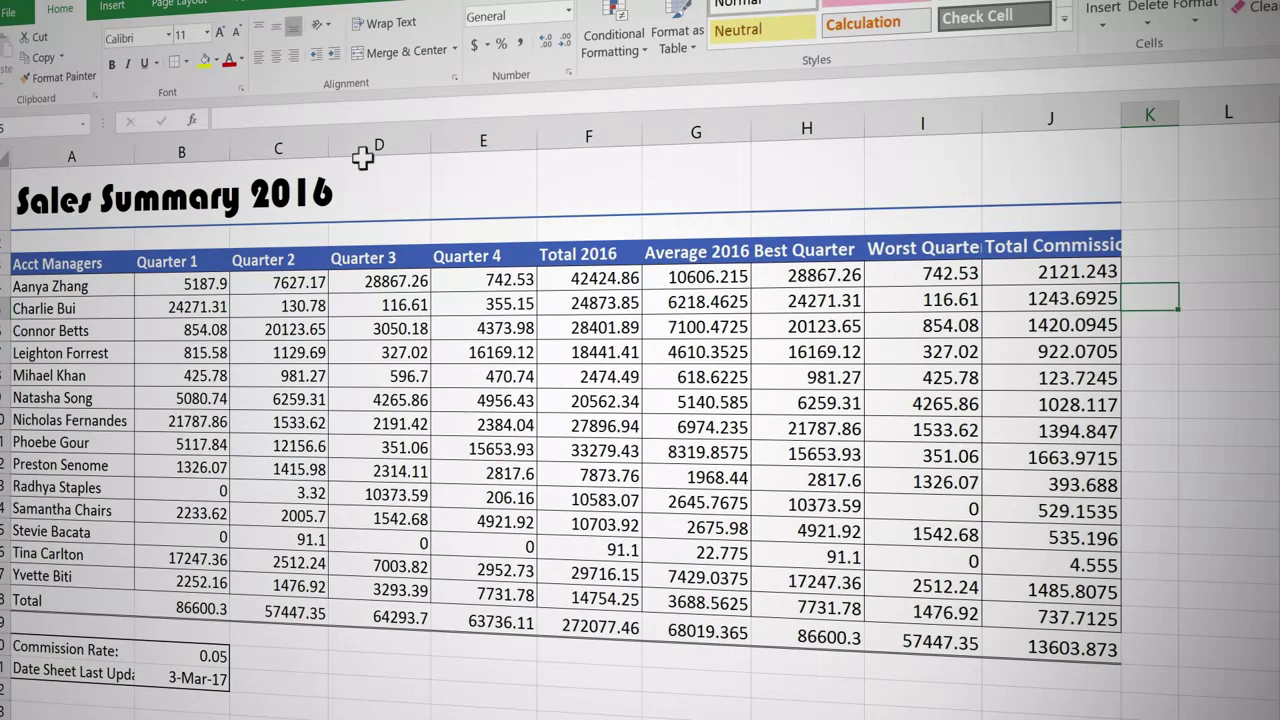
click(186, 62)
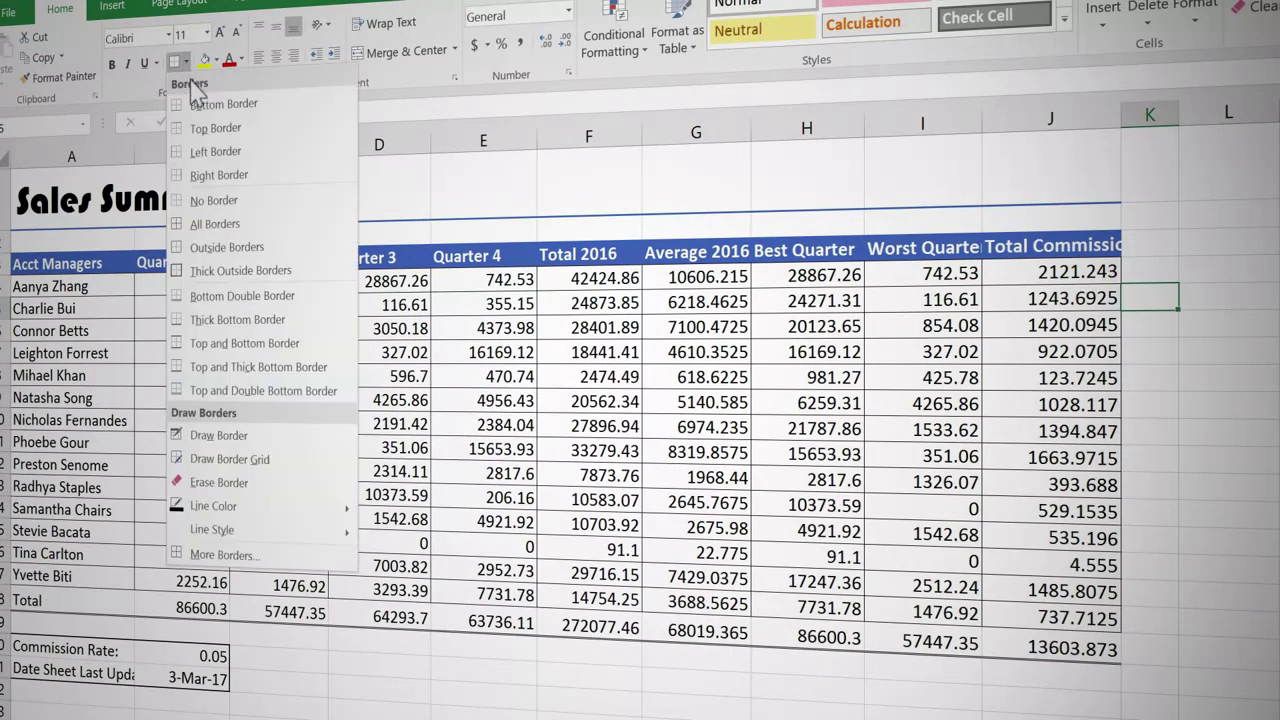
click(273, 210)
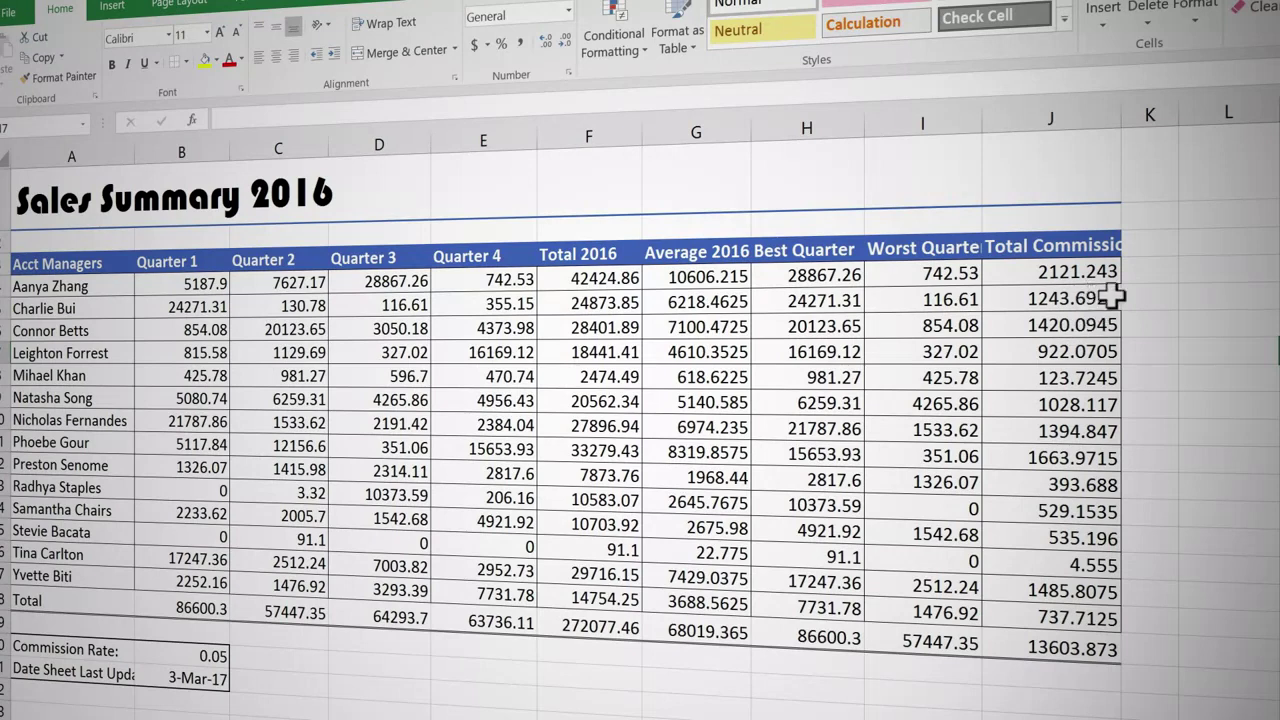
- Reapply All Borders to cell J5 in the Total Commission column
click(1065, 297)
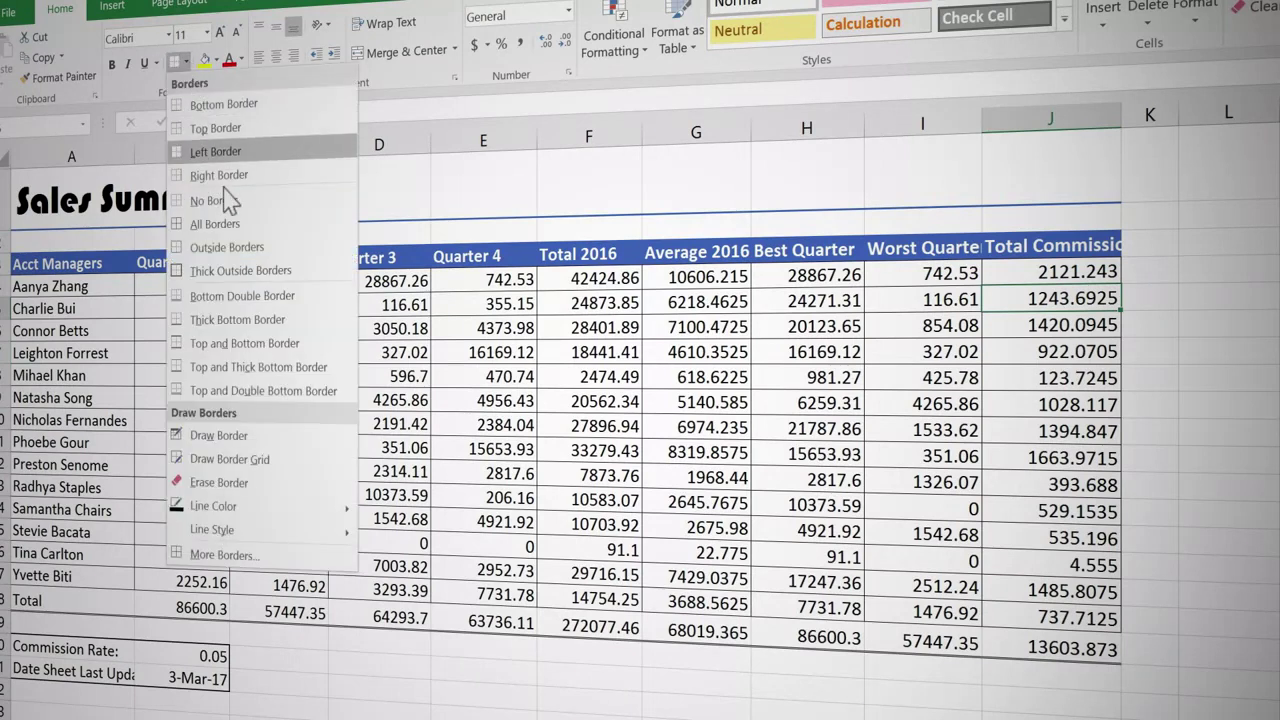
click(247, 225)
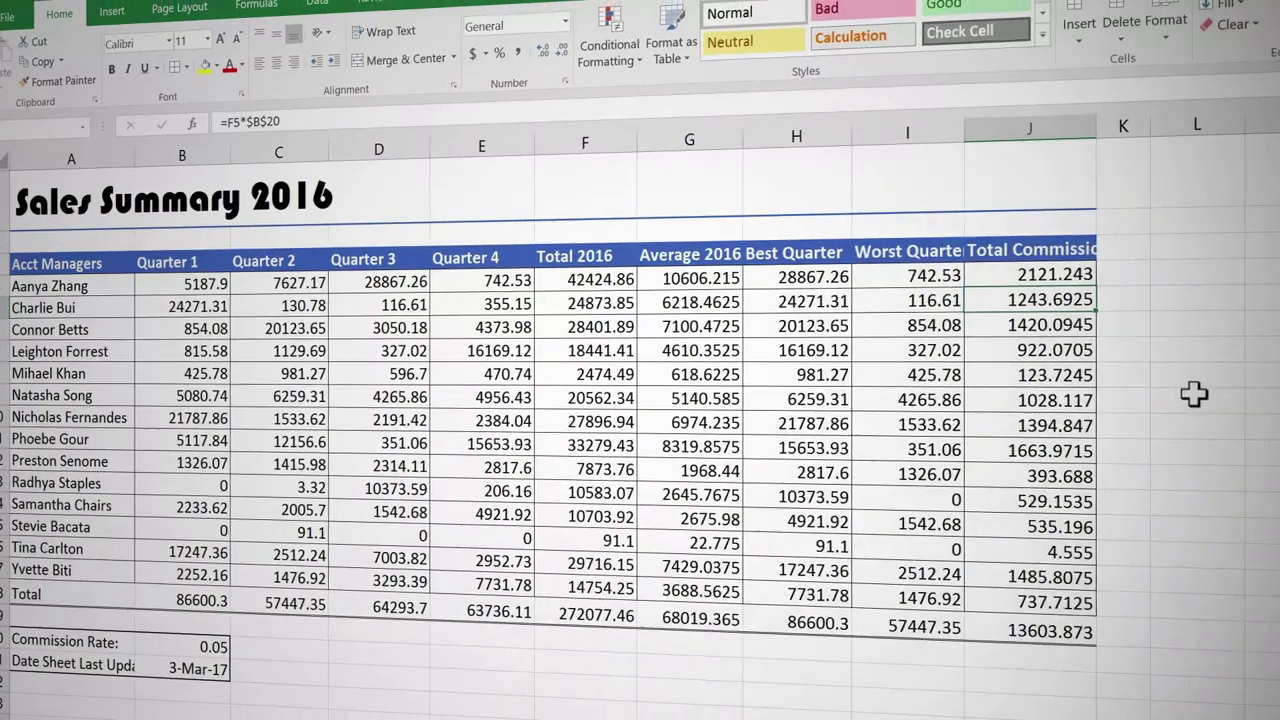
click(1228, 401)
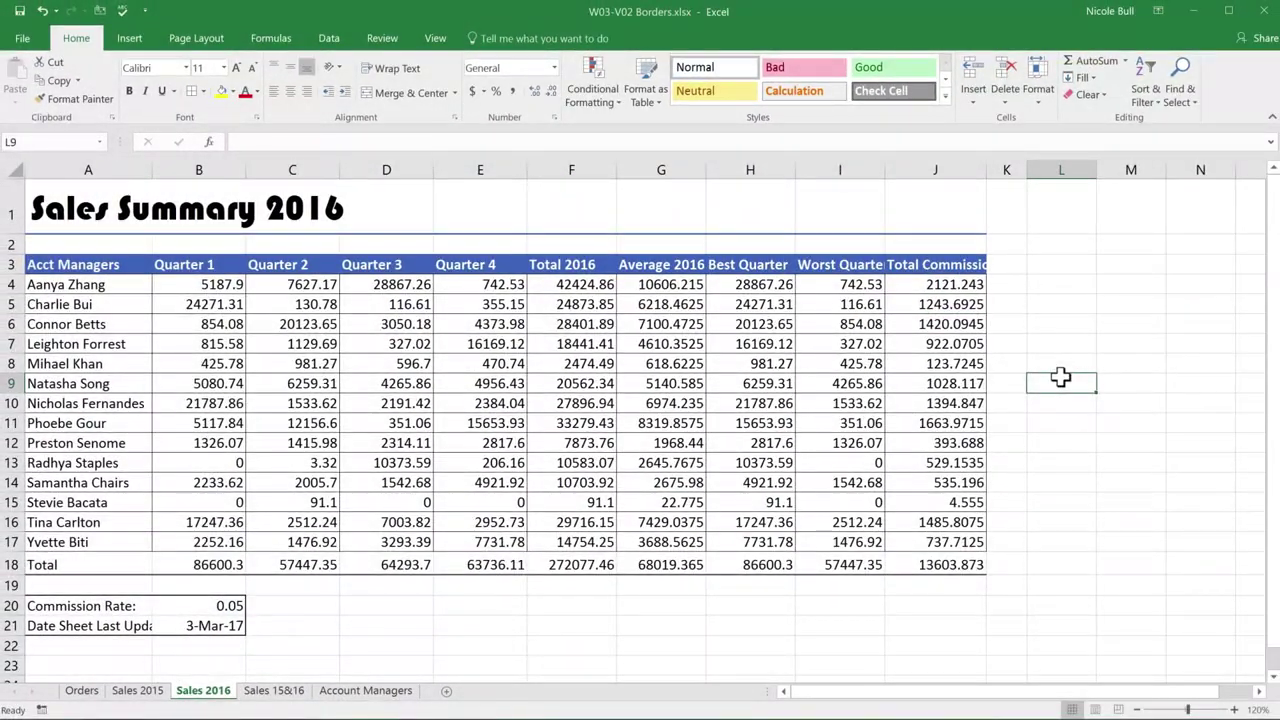